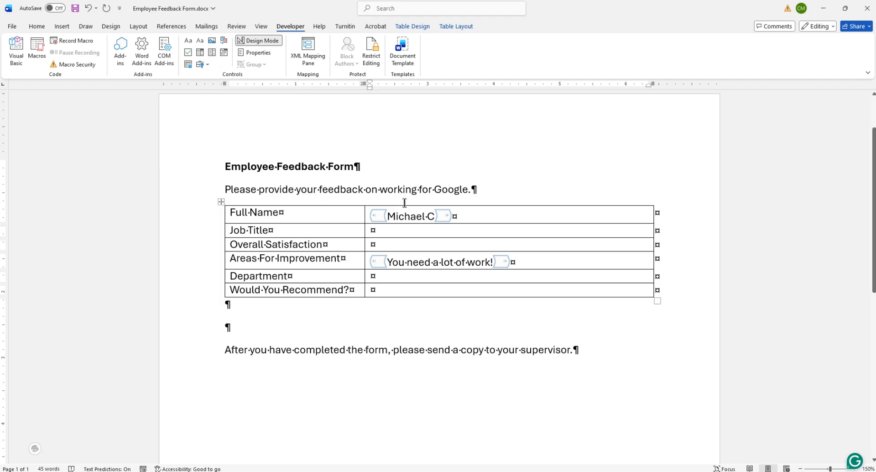
- Insert a drop-down list content control in the Overall Satisfaction answer cell and title it Job Satisfaction
left_click(406, 241)
left_click(212, 54)
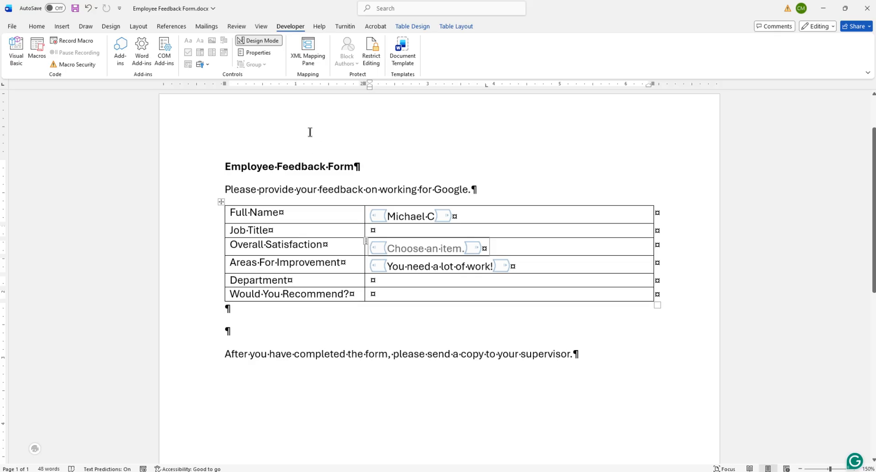
left_click(259, 54)
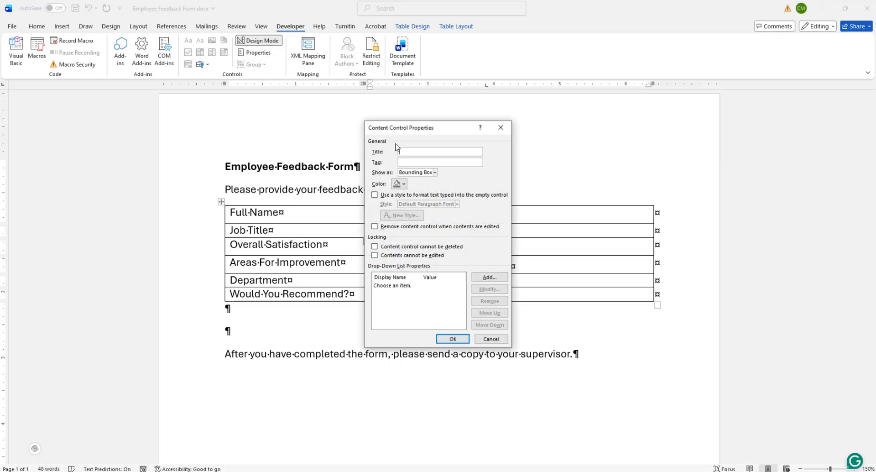
left_click_drag(416, 130, 162, 185)
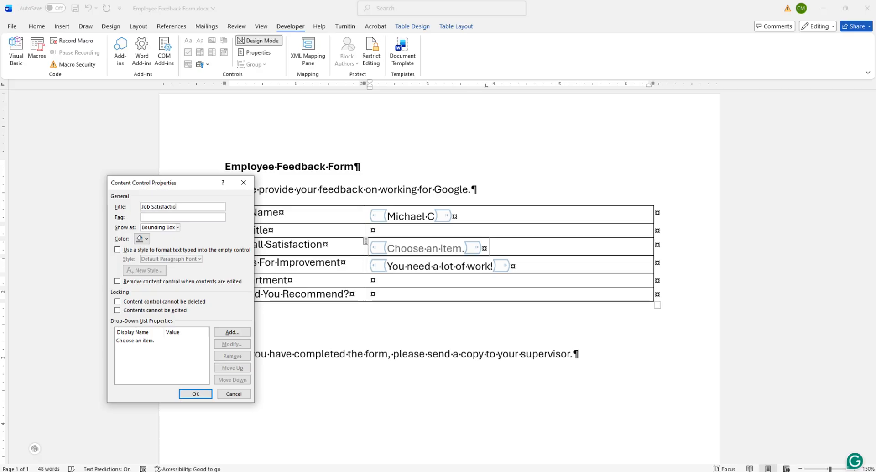
left_click_drag(172, 182, 270, 155)
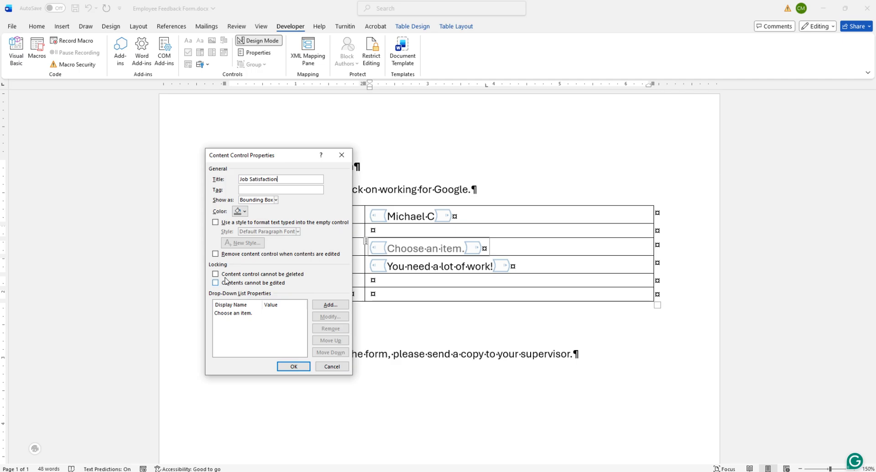
- Remove the default "Choose an item." entry from the Job Satisfaction list and add a High choice
left_click(257, 313)
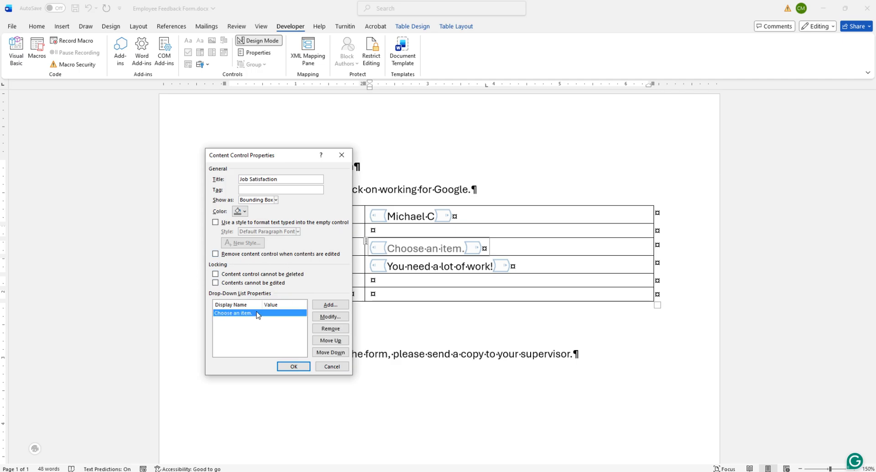
left_click(323, 330)
left_click(327, 307)
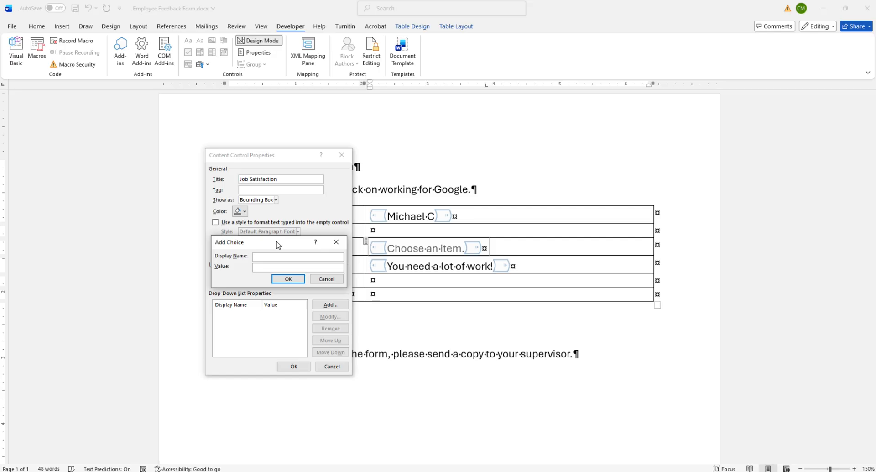
type("High")
left_click(288, 279)
- Add Medium and Low choices to the Job Satisfaction list and apply the control's properties
left_click(329, 304)
type("Medium")
left_click(276, 278)
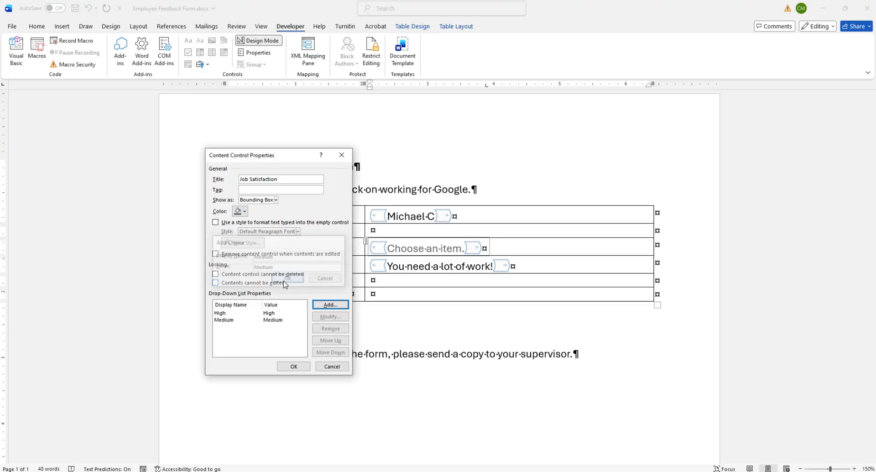
left_click(326, 306)
type("Low")
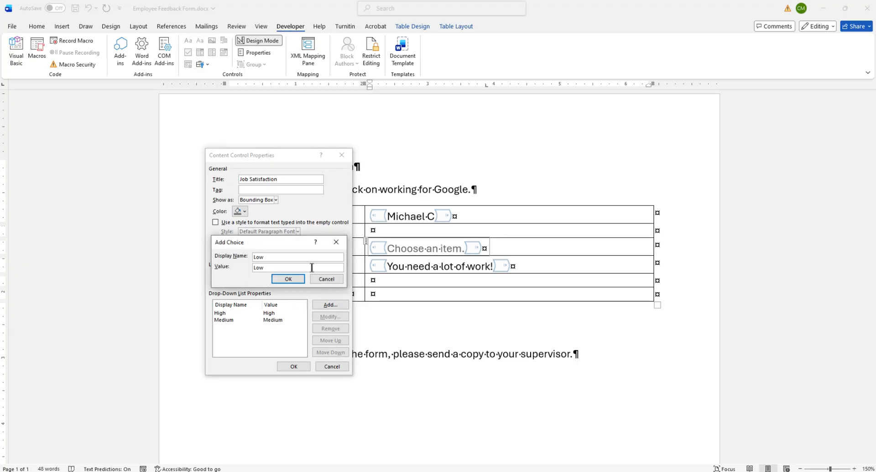
left_click(288, 279)
left_click(275, 320)
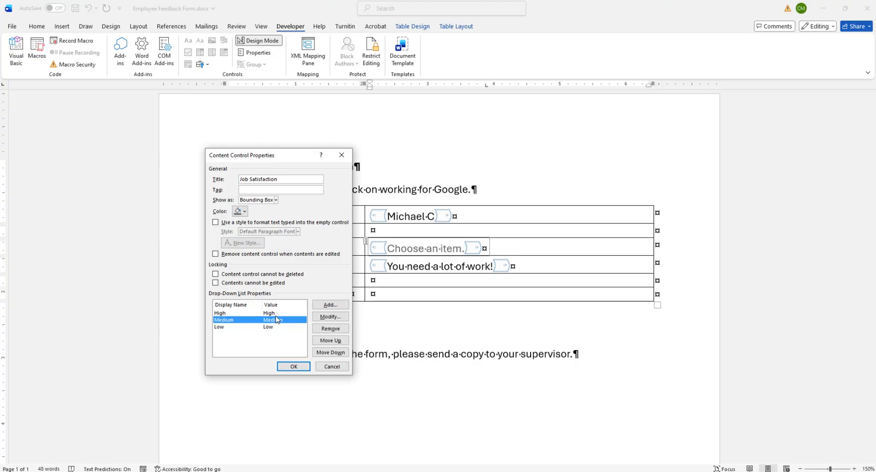
left_click(276, 313)
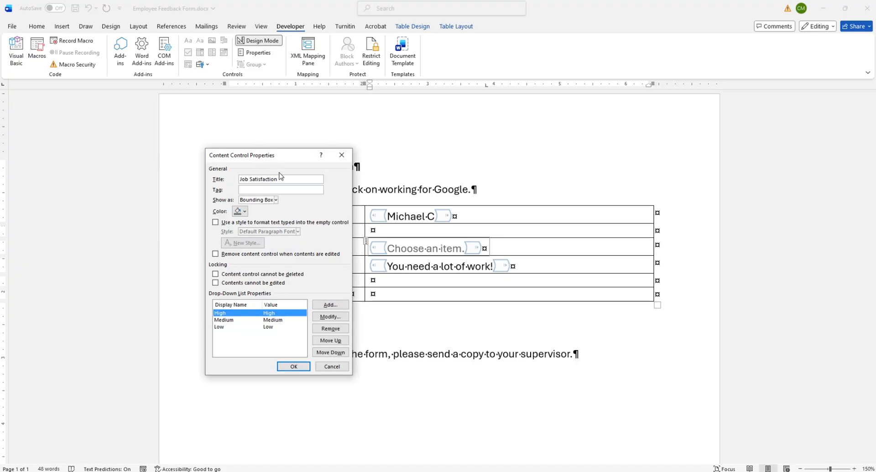
left_click(288, 366)
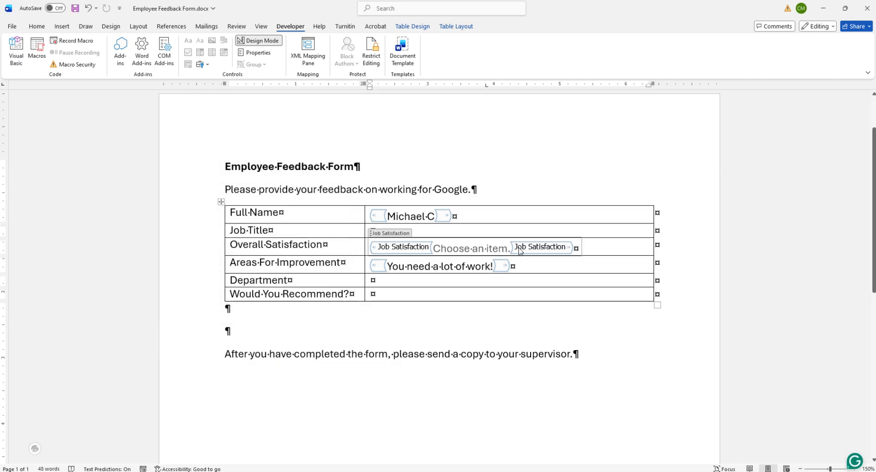
- Turn off Design Mode and choose Medium as the Overall Satisfaction answer, trying to delete the chosen text
left_click(259, 43)
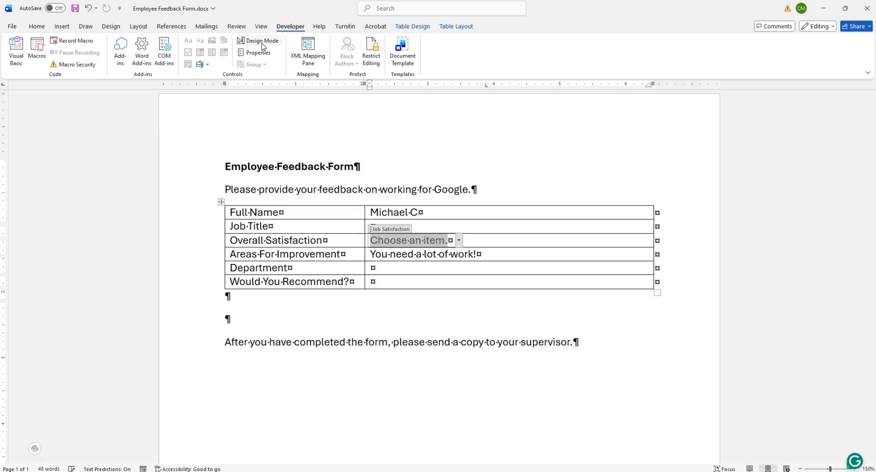
left_click(459, 241)
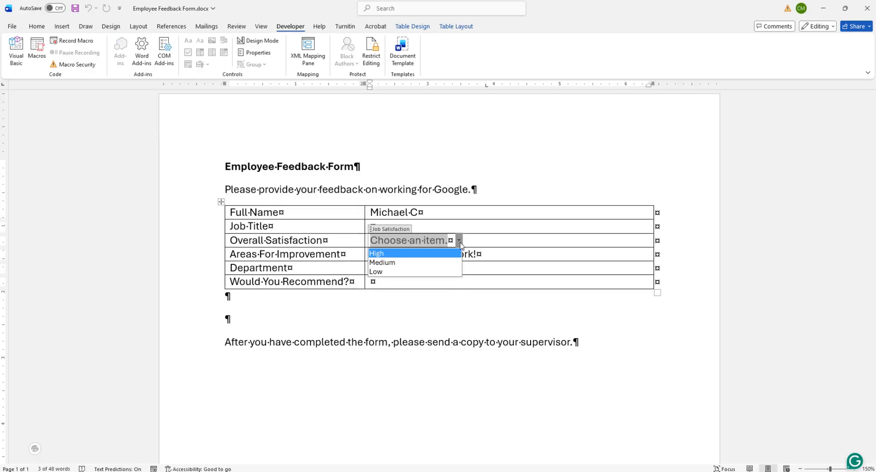
left_click(426, 262)
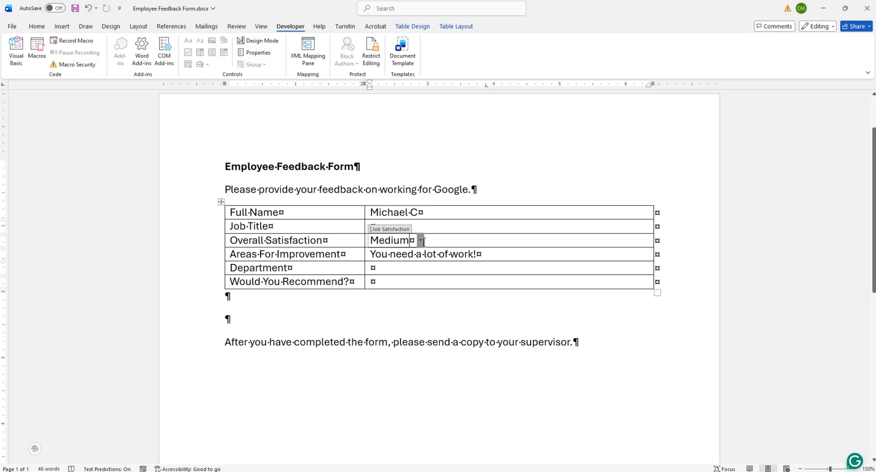
key("BackSpace")
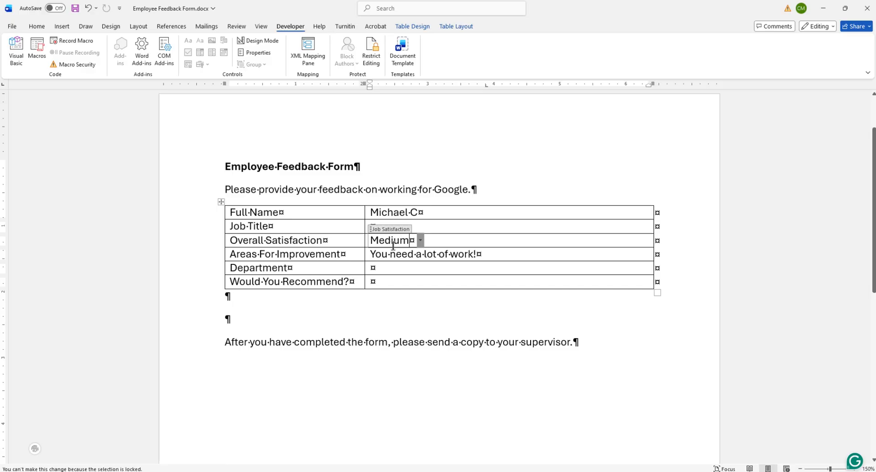
left_click(421, 243)
left_click(407, 261)
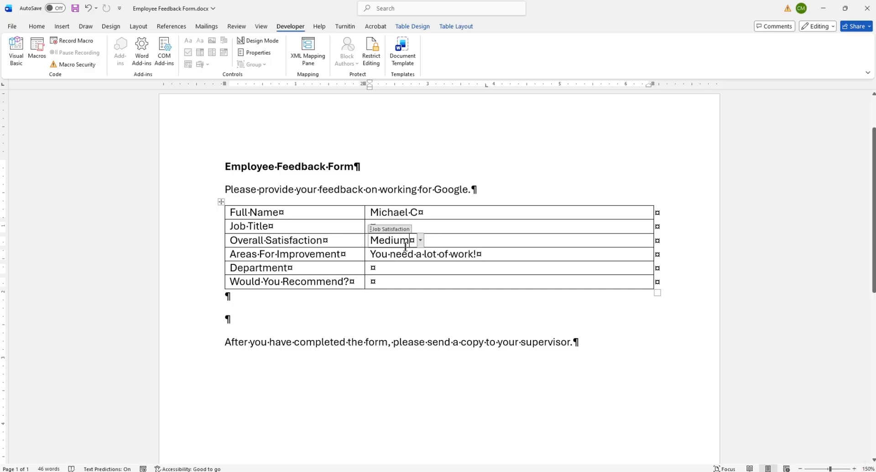
left_click(420, 241)
left_click(393, 261)
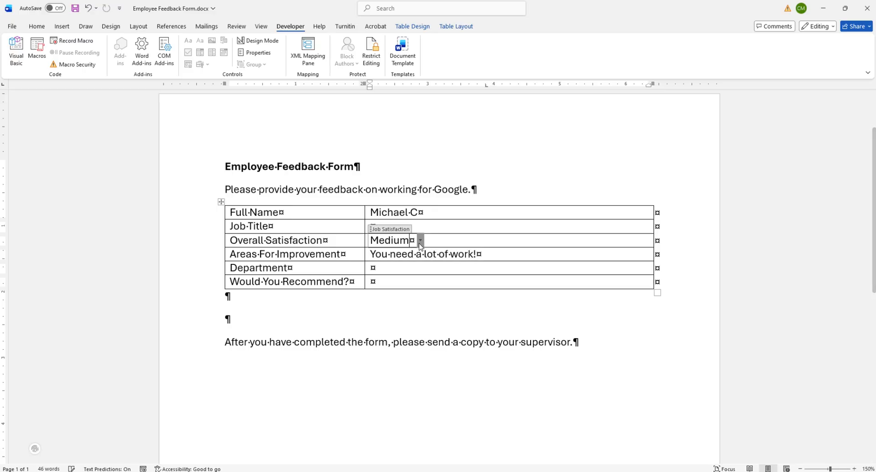
- Switch the Overall Satisfaction answer to Low, and finally to High
left_click(420, 241)
left_click(397, 268)
left_click(401, 240)
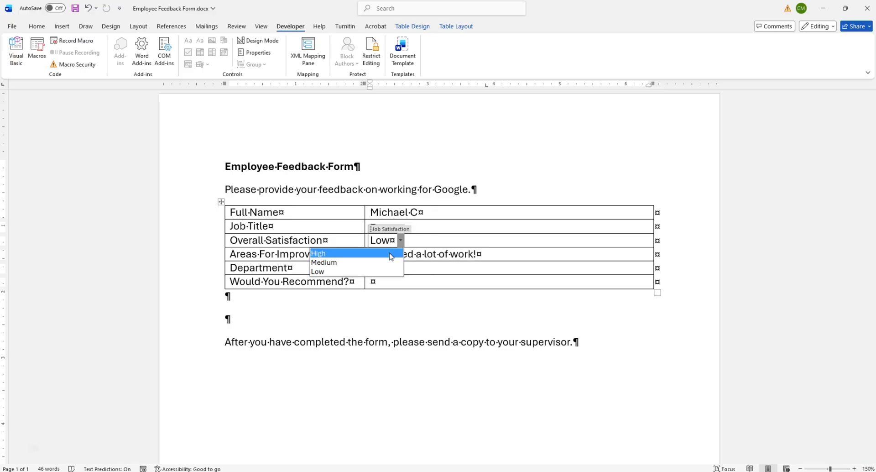
left_click(386, 254)
- Turn Design Mode back on and insert a combo box control titled Job Title in the Job Title answer cell
left_click(255, 43)
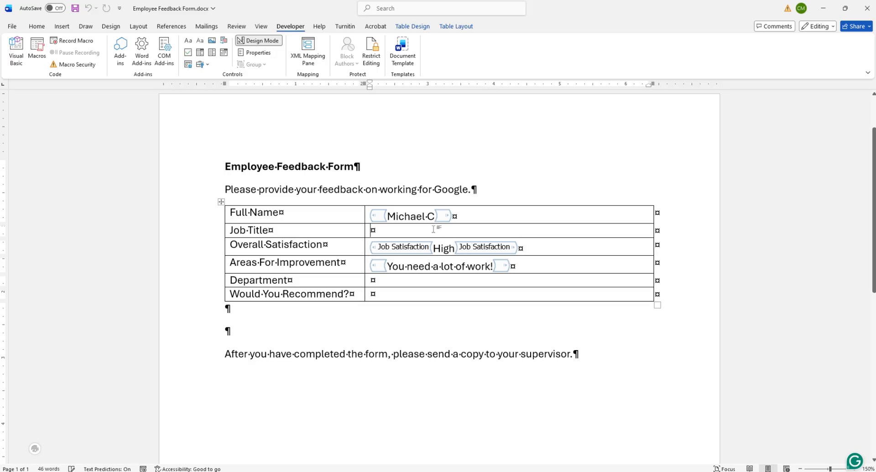
left_click(200, 53)
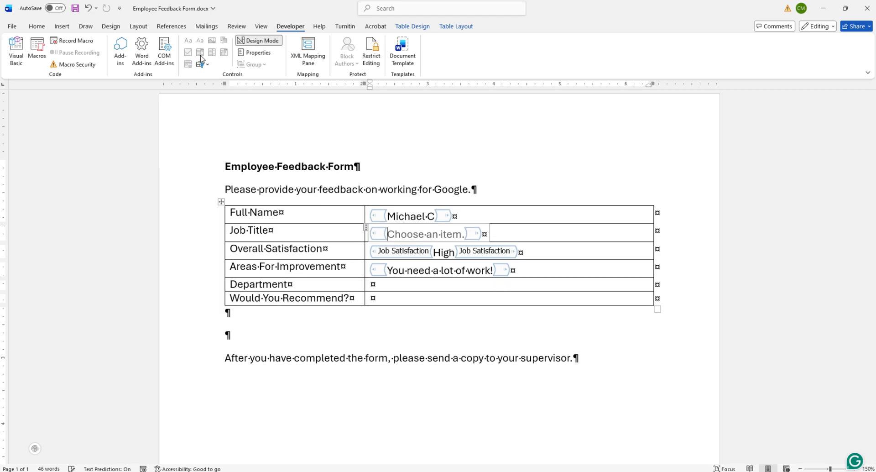
left_click(259, 53)
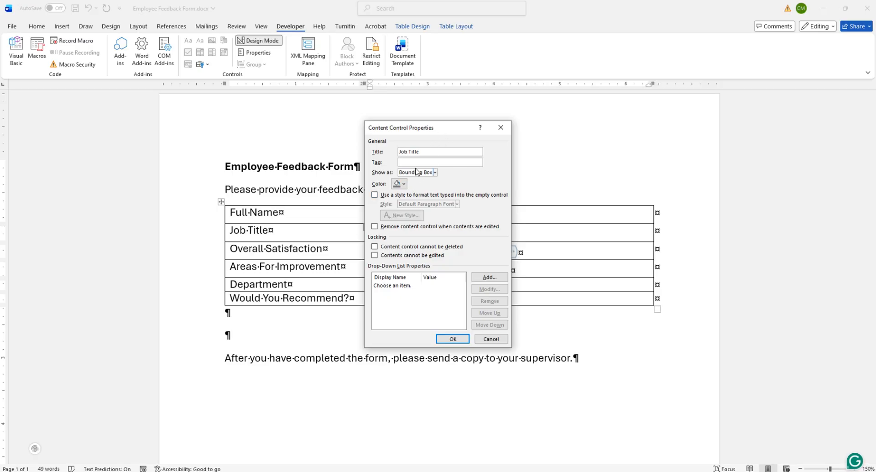
- Replace the default "Choose an item." entry of the Job Title combo box with a Firefighter choice
left_click(435, 286)
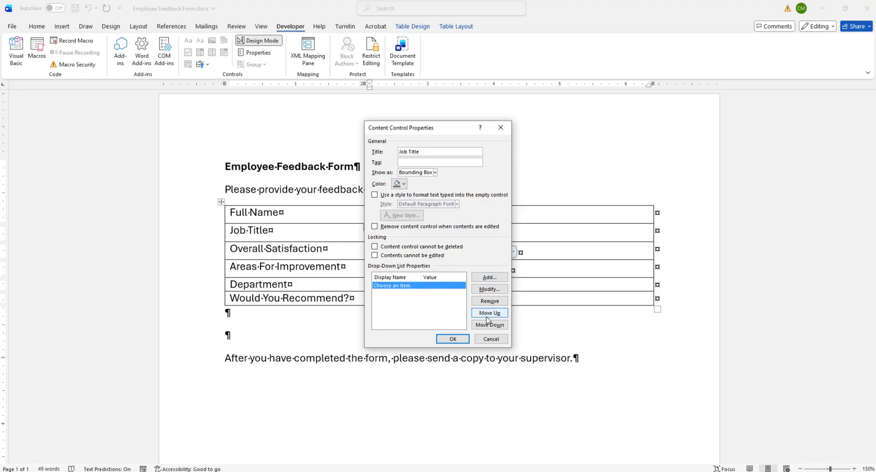
left_click(489, 302)
left_click(489, 279)
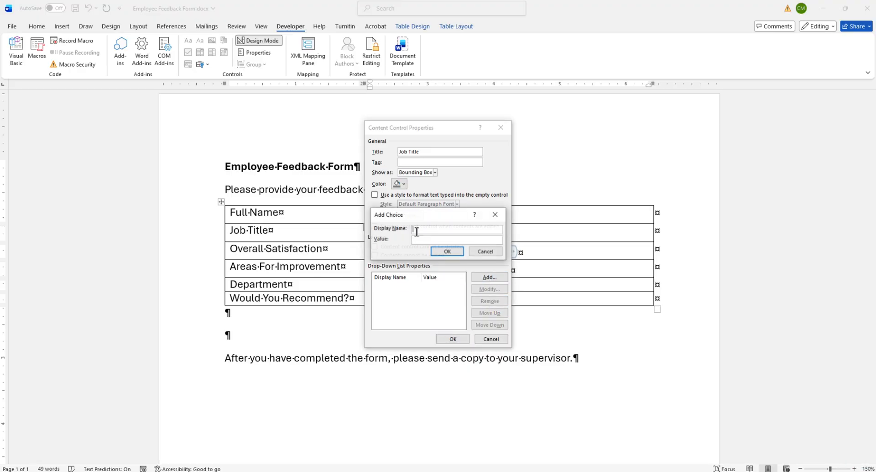
type("Firefighter")
left_click(456, 252)
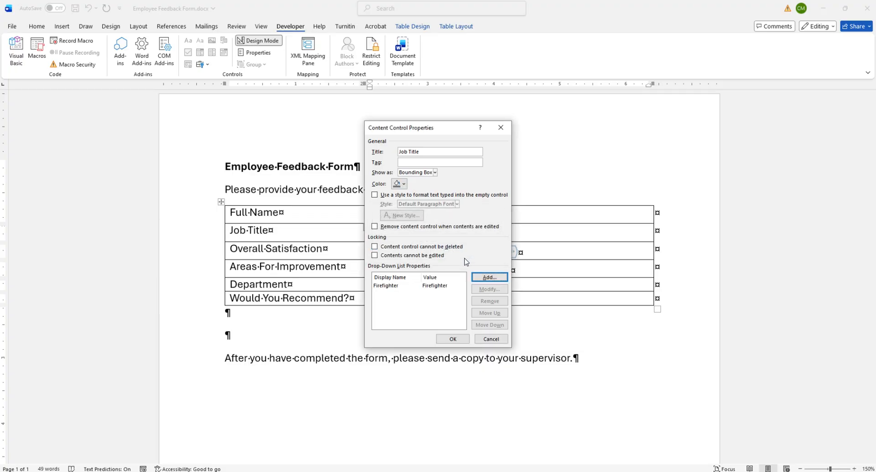
- Add Police Officer, System Admin and HR Analyst choices to the Job Title combo box and apply its properties
left_click(487, 276)
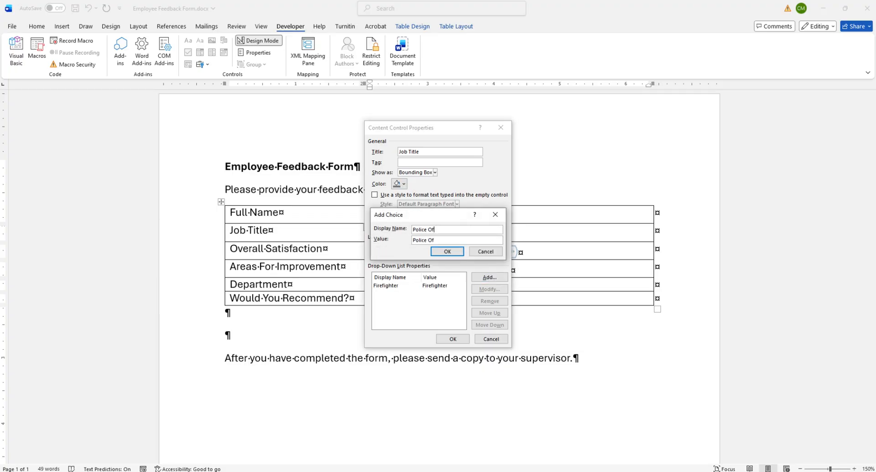
left_click(439, 253)
left_click(487, 276)
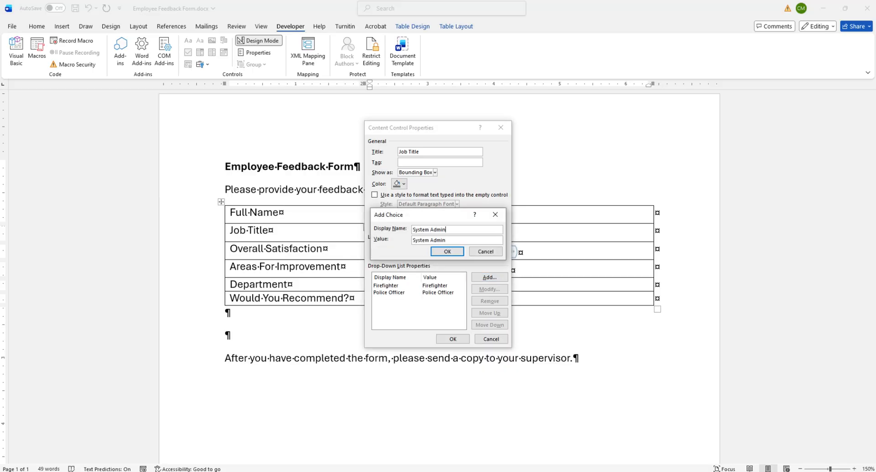
left_click(441, 252)
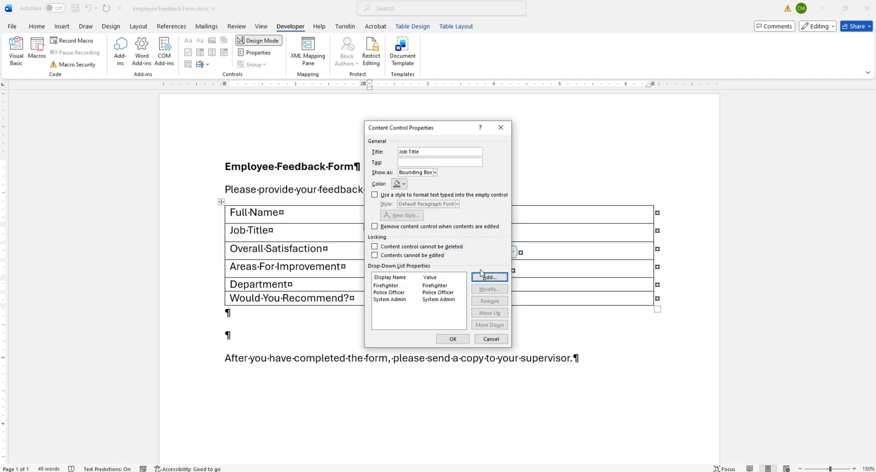
left_click(484, 279)
type("HR Ana")
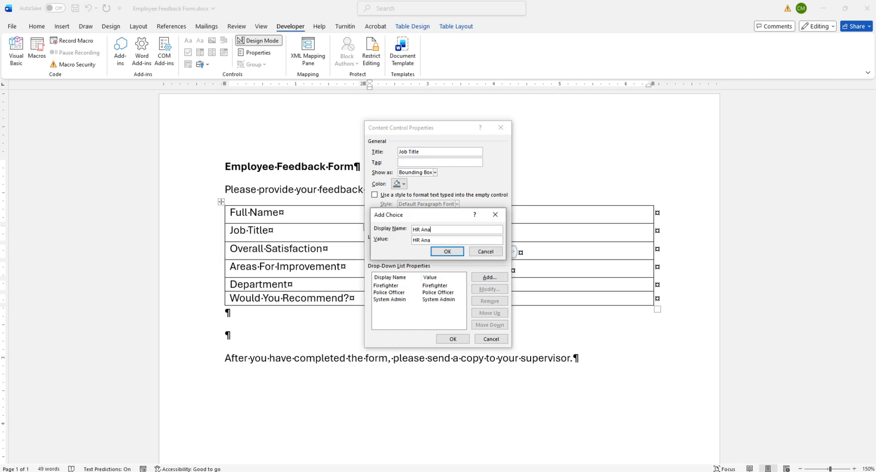
type("lyst")
left_click(445, 251)
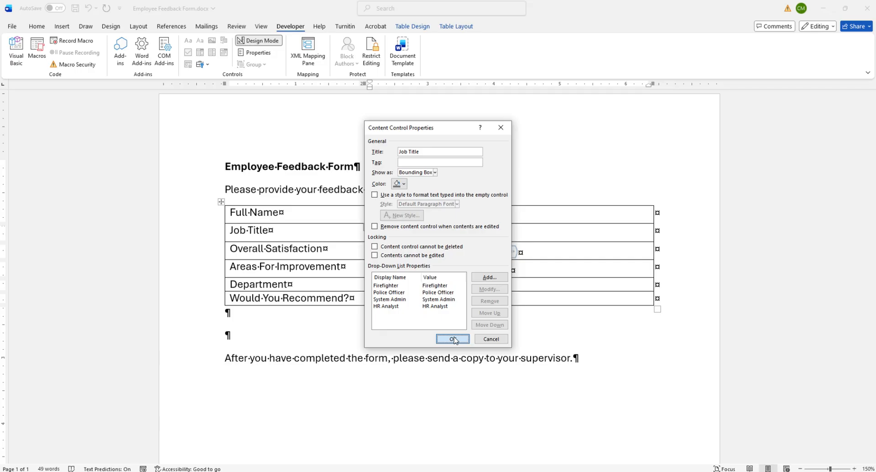
left_click(453, 339)
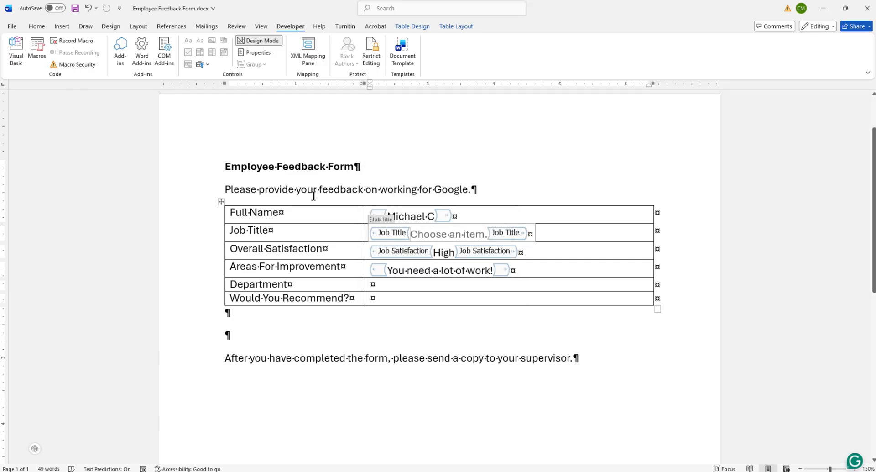
- Turn off Design Mode and examine the choices offered by the Job Title combo box
left_click(258, 40)
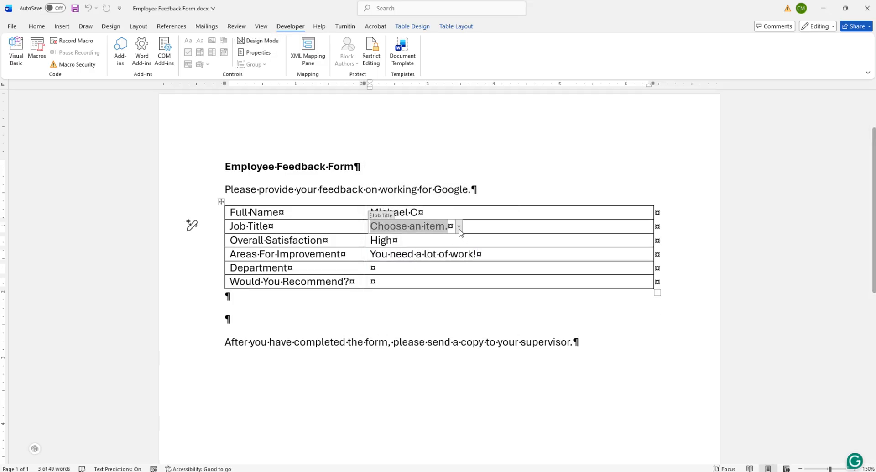
left_click(459, 227)
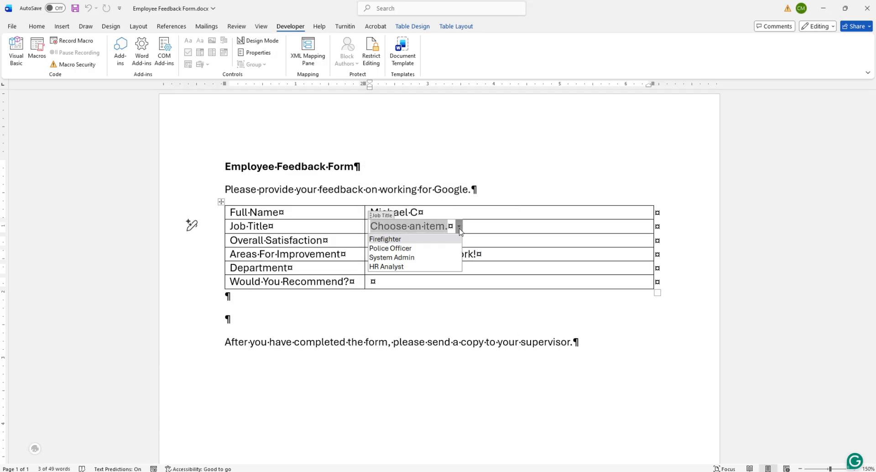
left_click(427, 229)
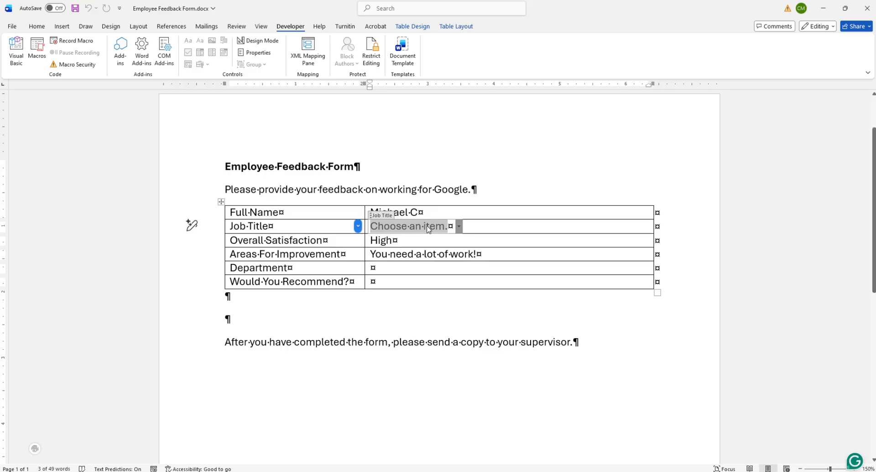
left_click(459, 227)
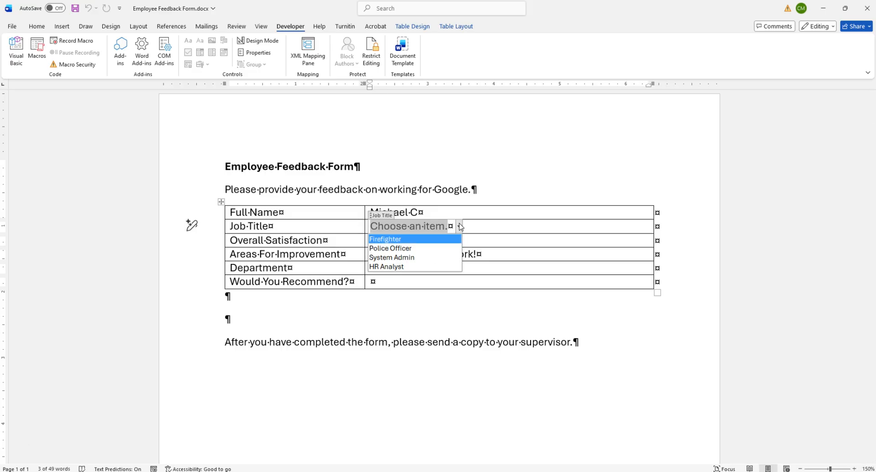
left_click(432, 225)
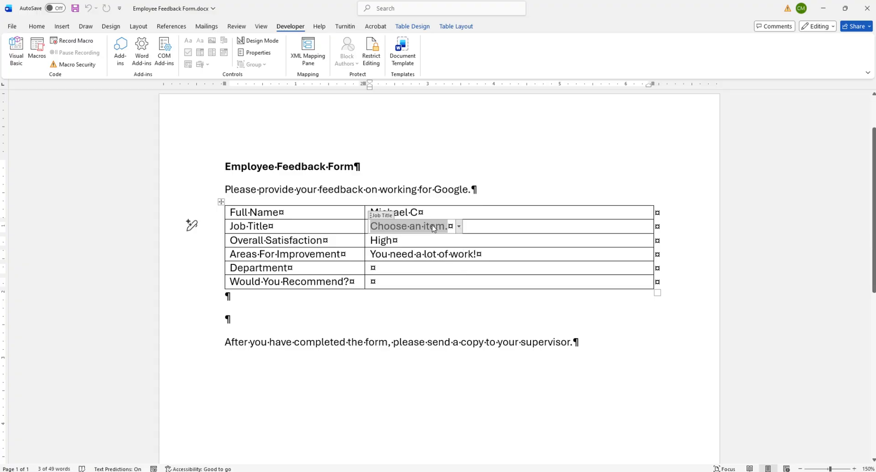
- Enter Civil Engineer as a custom answer in the Job Title combo box
type("Civ")
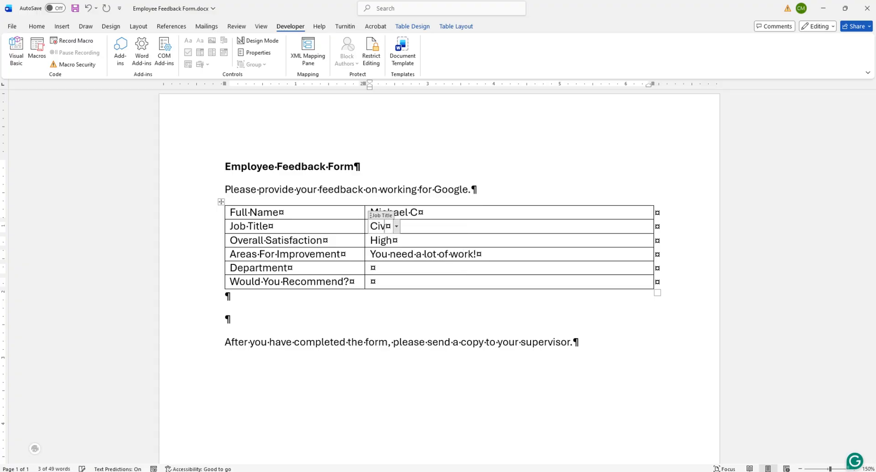
type("il Engineer")
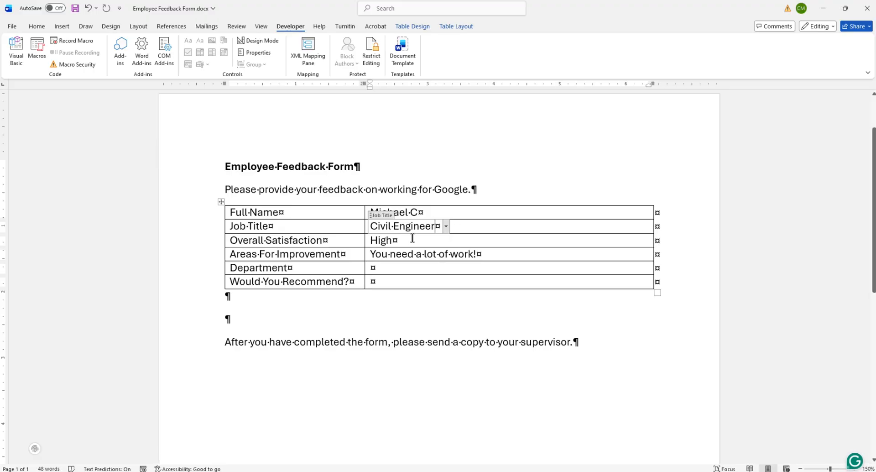
left_click(446, 226)
left_click(446, 226)
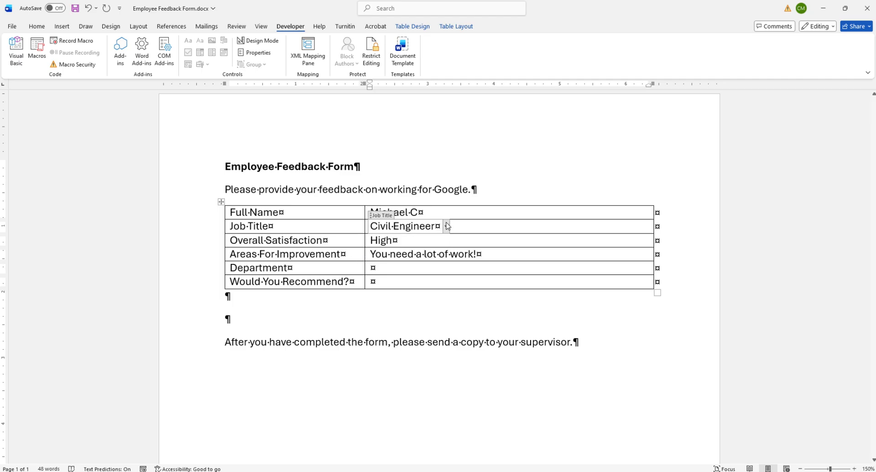
- Try to enter custom text in the Overall Satisfaction drop-down list
left_click(430, 241)
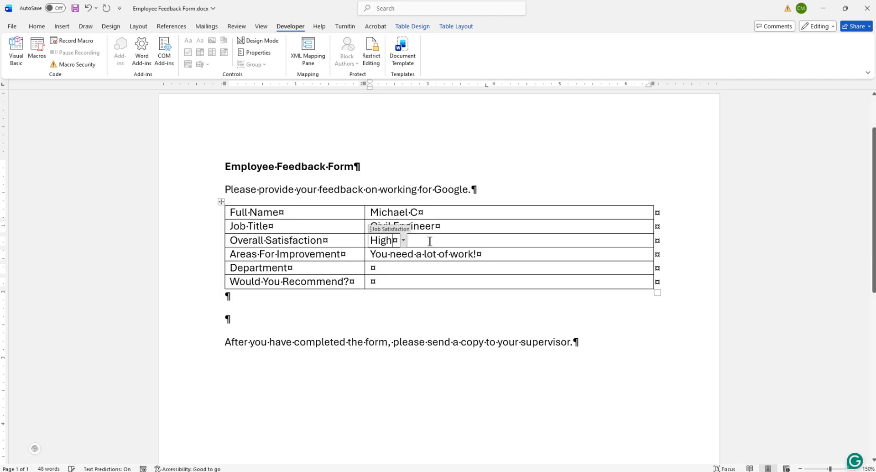
left_click(465, 243)
left_click(471, 229)
left_click(387, 237)
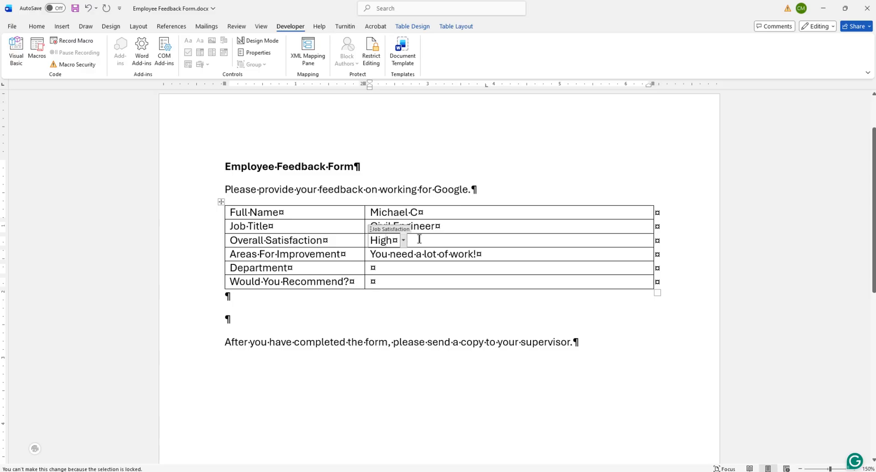
- Insert a drop-down list control in the Department answer cell and, with Design Mode on, title it Department
left_click(419, 264)
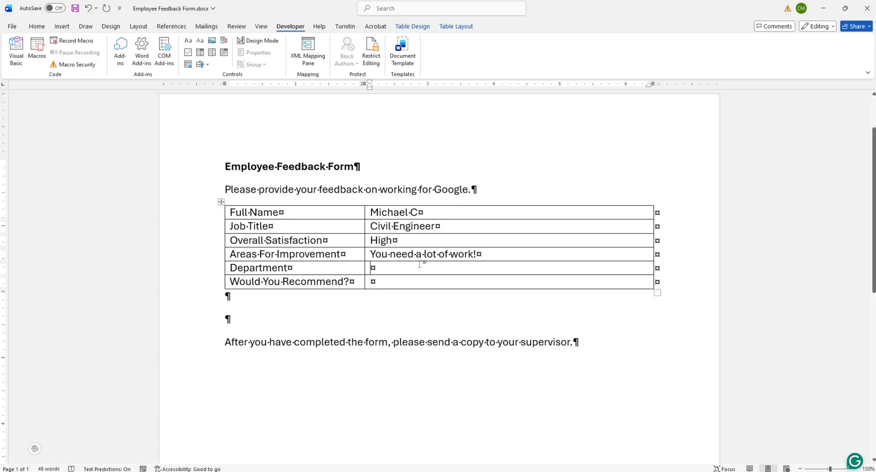
left_click(212, 53)
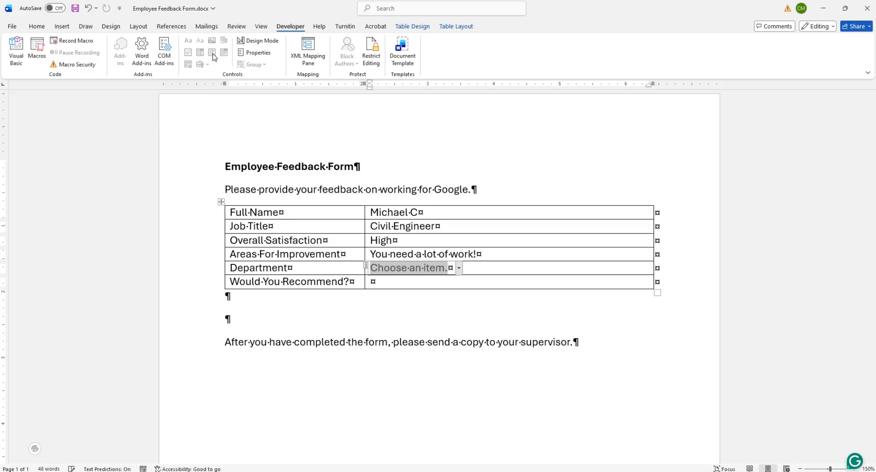
left_click(259, 52)
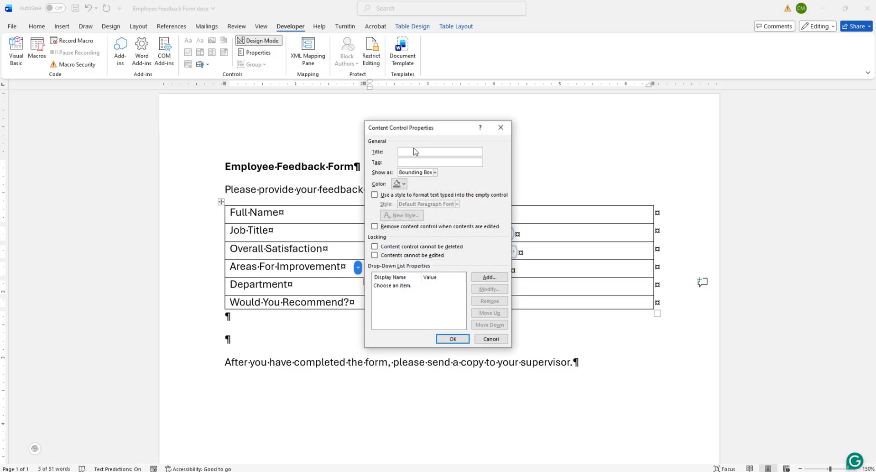
type("Department")
- Add Human Resources and Public Safety choices to the Department drop-down list and remove its default "Choose an item." entry
left_click(480, 278)
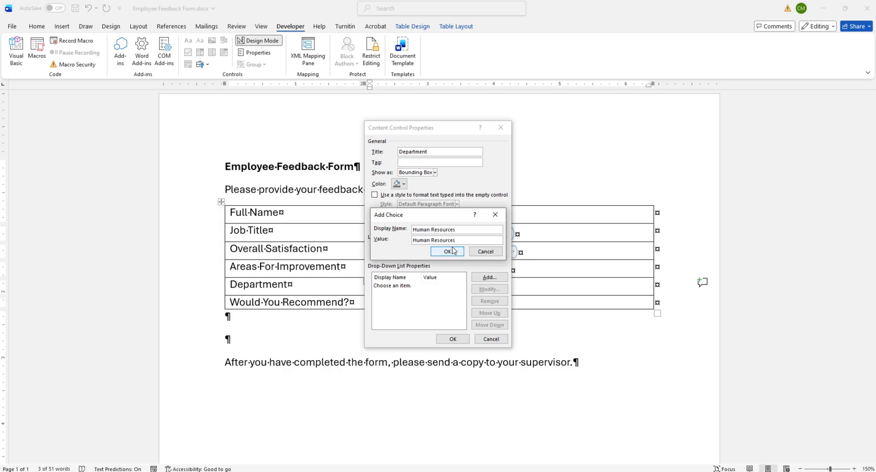
left_click(447, 252)
left_click(489, 277)
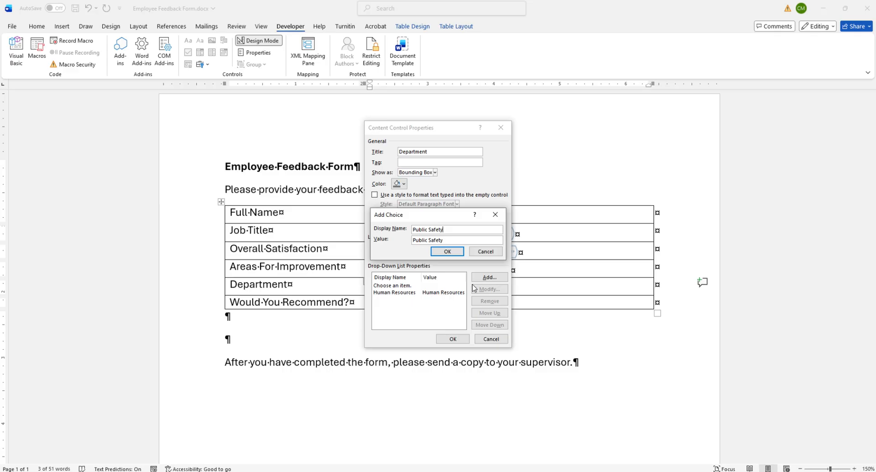
left_click(447, 251)
left_click(406, 286)
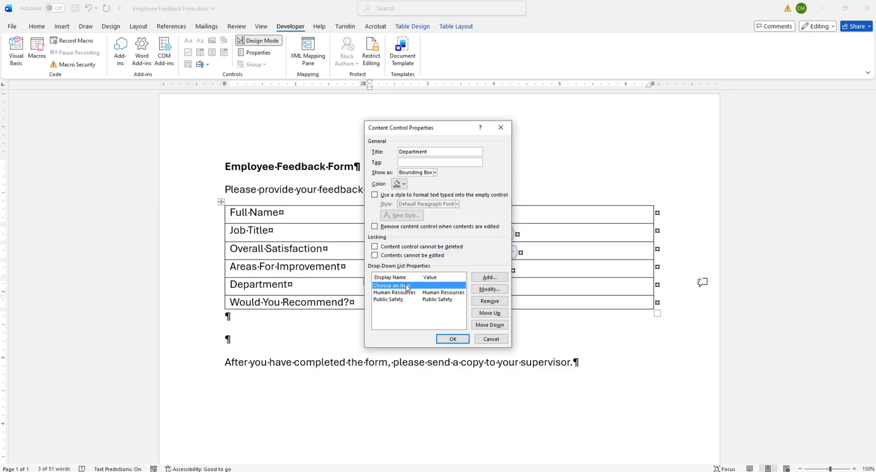
left_click(490, 301)
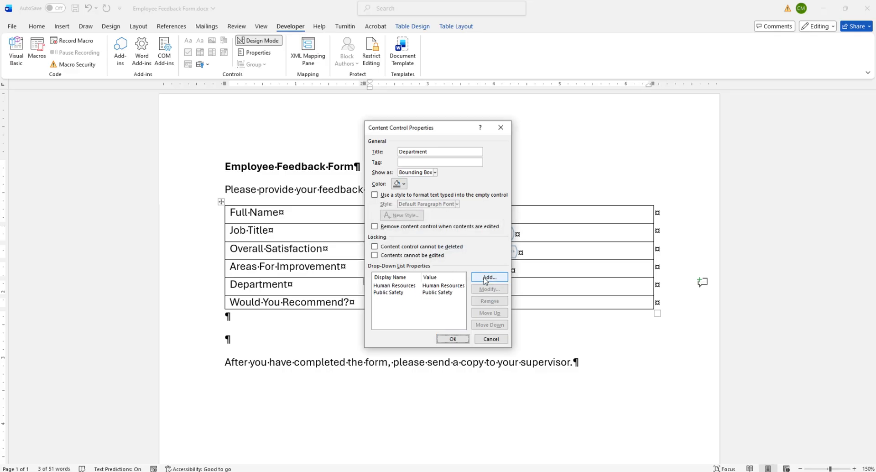
- Add Information Technology and Public Works choices to the Department drop-down list and apply its properties
left_click(486, 279)
type("In")
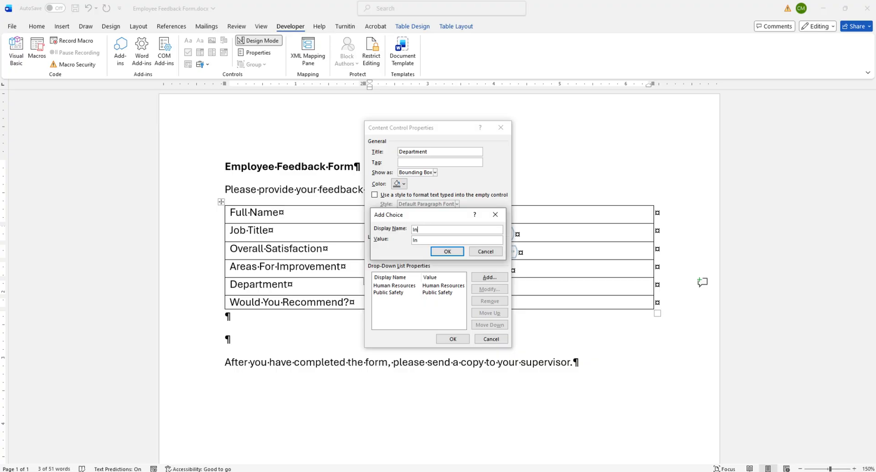
type("formation Technology")
left_click(448, 251)
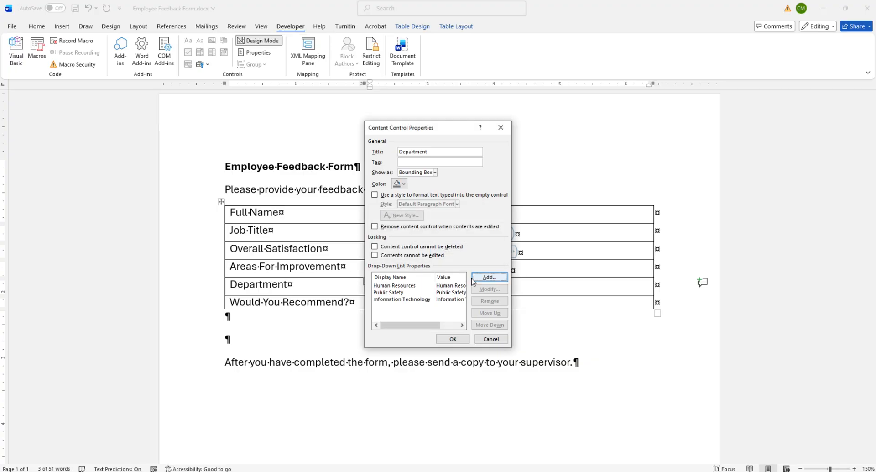
left_click(485, 278)
type("Public ")
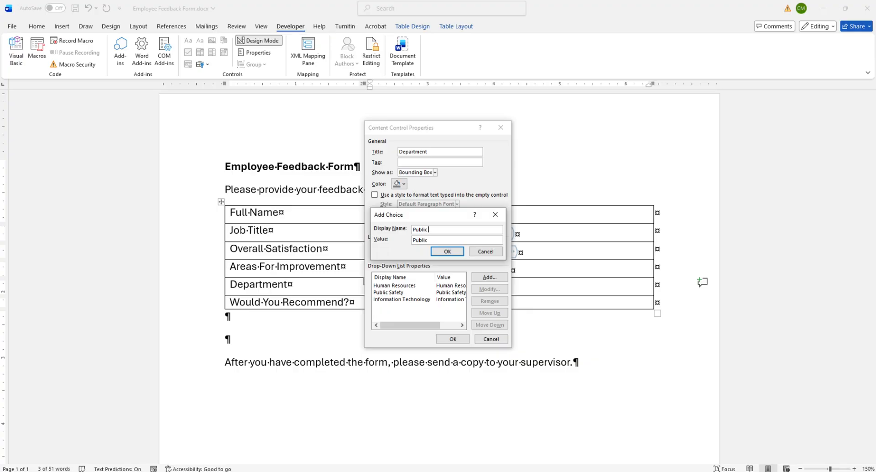
type("Works")
left_click(446, 251)
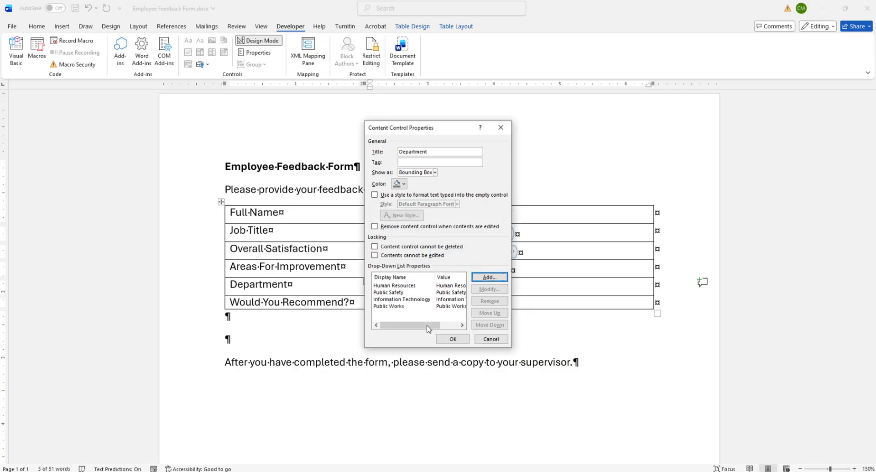
left_click(452, 339)
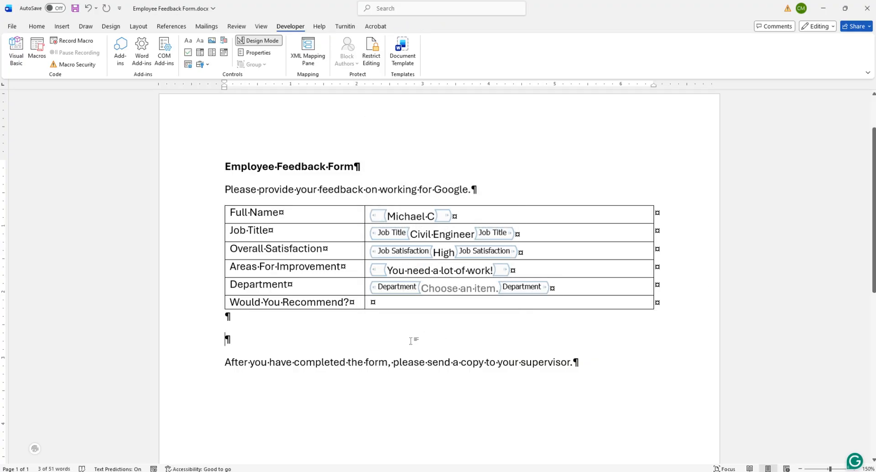
- Turn off Design Mode and examine the choices offered by the Department drop-down list
left_click(423, 305)
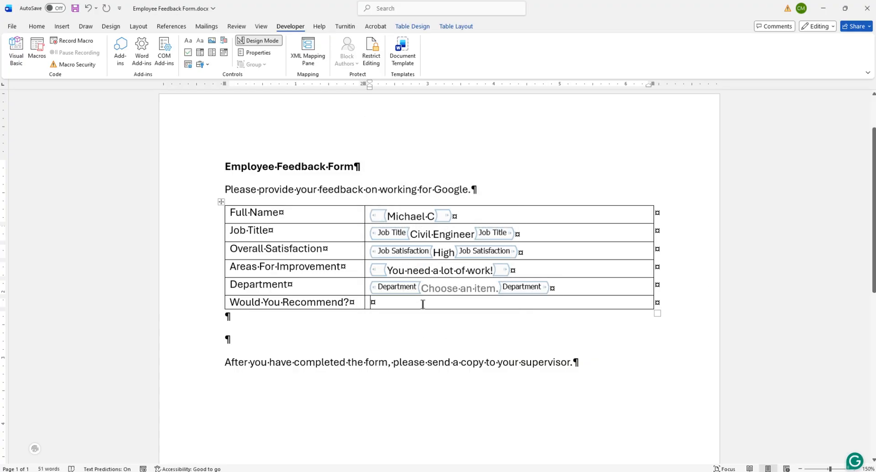
left_click(259, 41)
left_click(411, 268)
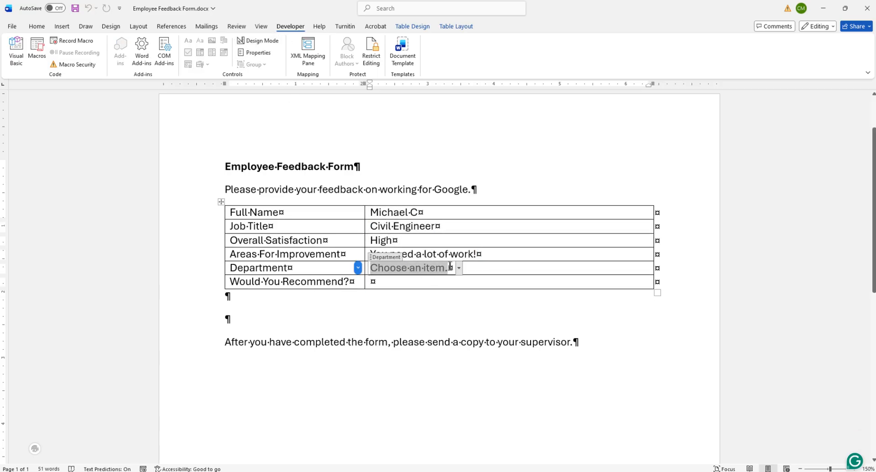
left_click(459, 268)
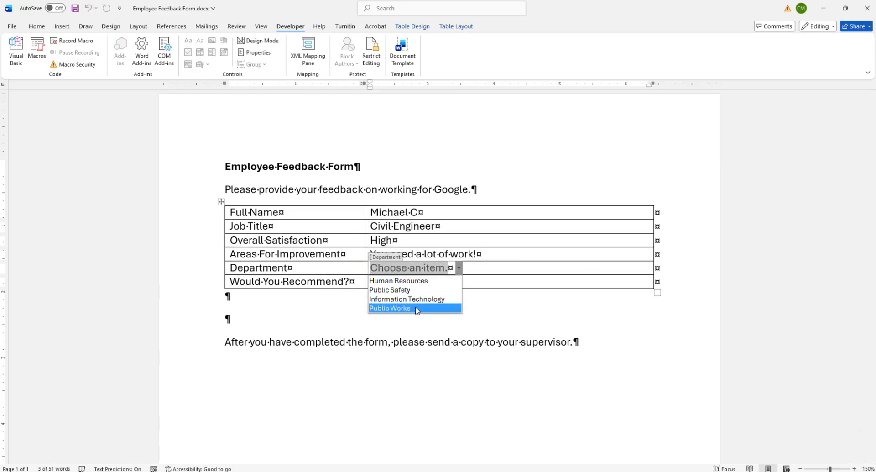
left_click(429, 280)
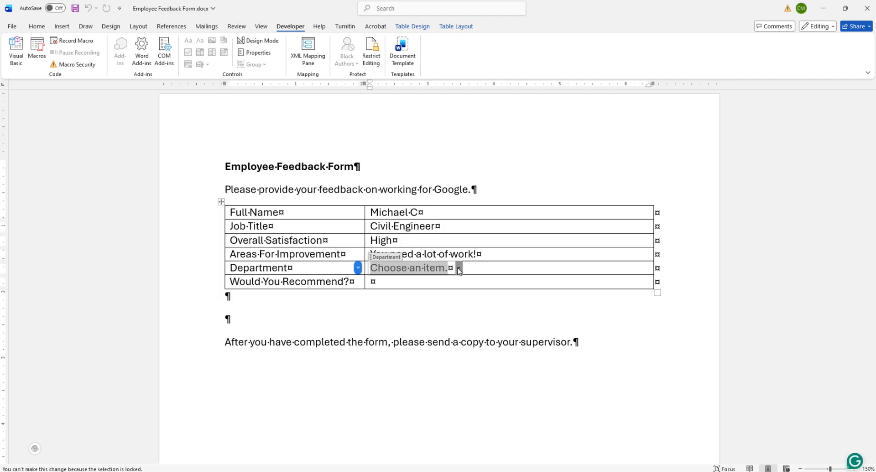
left_click(459, 269)
left_click(500, 283)
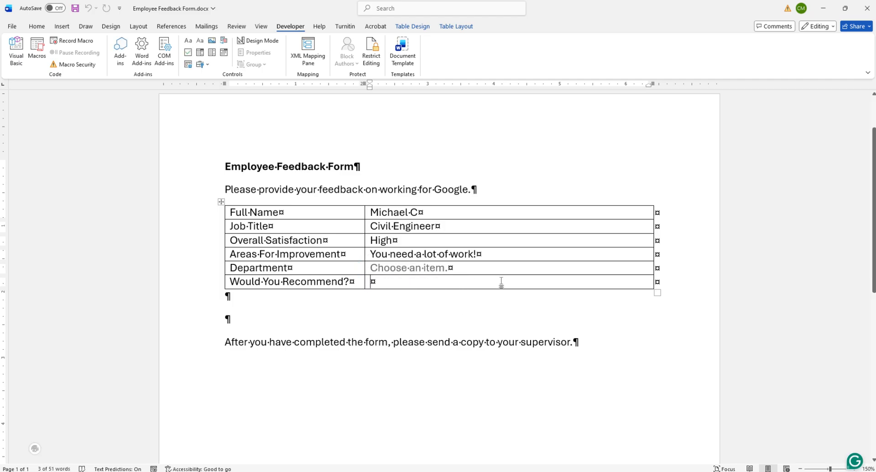